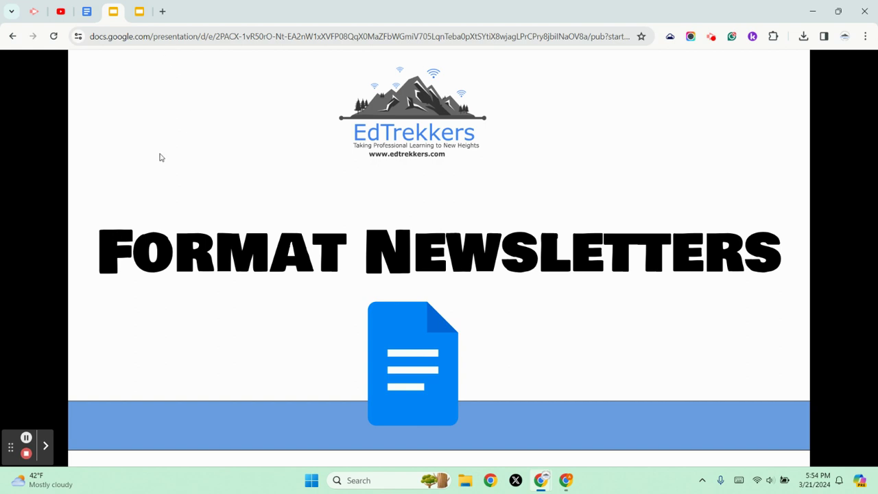
Step: Switch to the Google Slides tab showing slide 6, 'Use Headers & Columns to make newsletters'
{"action": "left_click", "coordinate": [147, 14]}
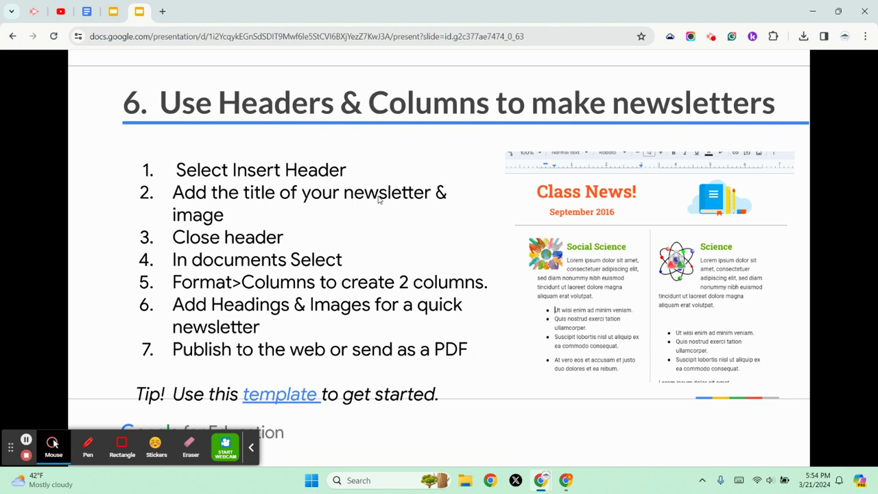
Step: Open the Class Notes template link and create an editable copy with Use Template
{"action": "left_click", "coordinate": [297, 399]}
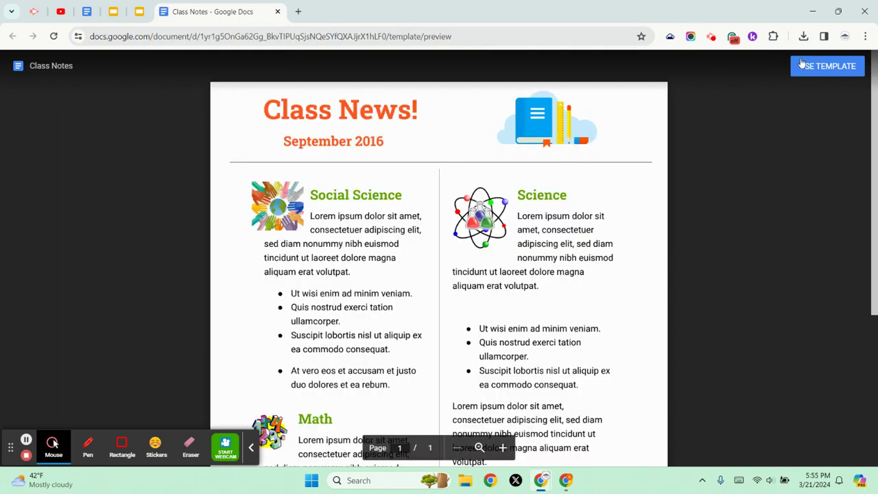
{"action": "left_click", "coordinate": [823, 68]}
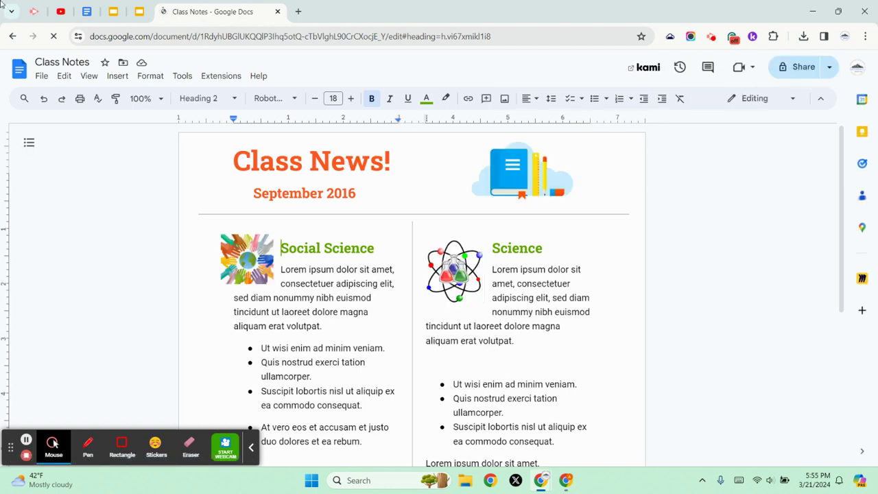
Step: Enter the Class Notes first-page header and look over the document's sections
{"action": "left_click", "coordinate": [438, 170]}
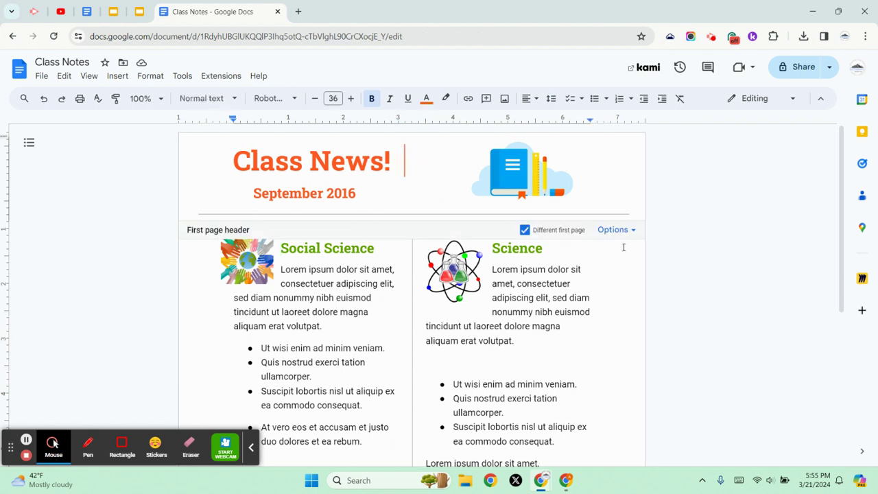
{"action": "scroll", "coordinate": [721, 241], "scroll_direction": "down", "scroll_amount": 4}
{"action": "scroll", "coordinate": [721, 241], "scroll_direction": "up", "scroll_amount": 5}
{"action": "scroll", "coordinate": [678, 223], "scroll_direction": "down", "scroll_amount": 1}
{"action": "scroll", "coordinate": [679, 225], "scroll_direction": "down", "scroll_amount": 3}
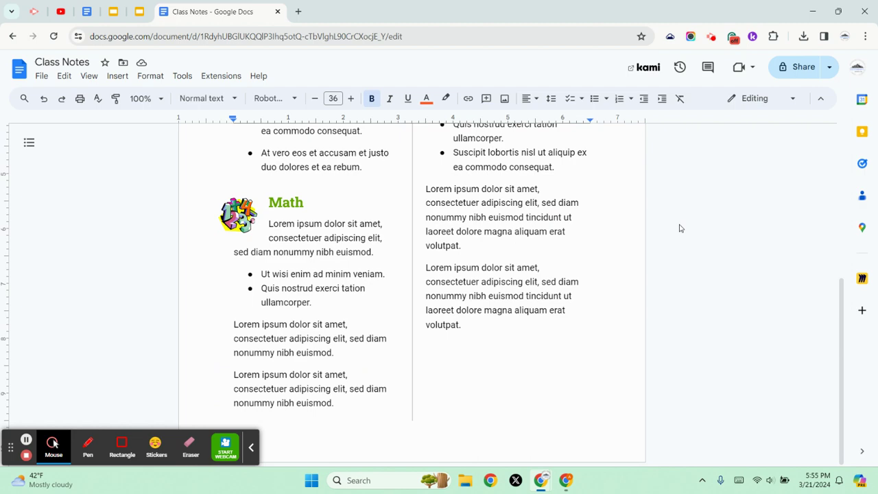
{"action": "scroll", "coordinate": [680, 228], "scroll_direction": "up", "scroll_amount": 4}
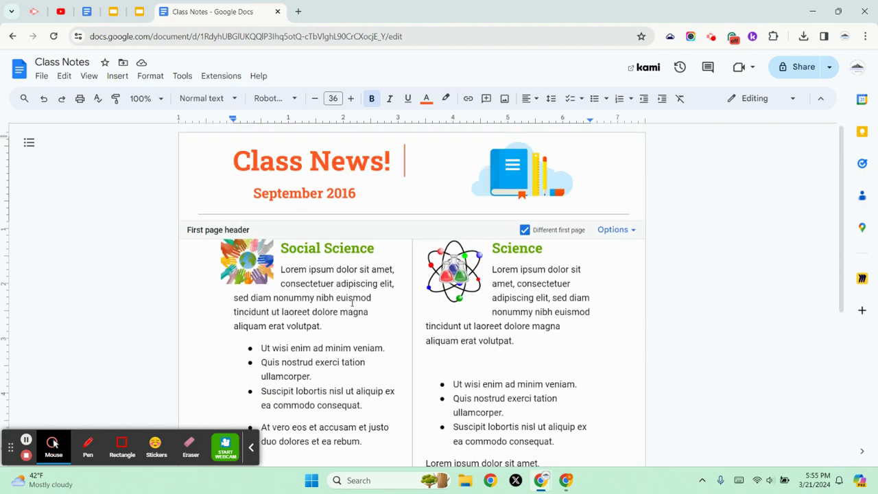
{"action": "scroll", "coordinate": [455, 375], "scroll_direction": "down", "scroll_amount": 2}
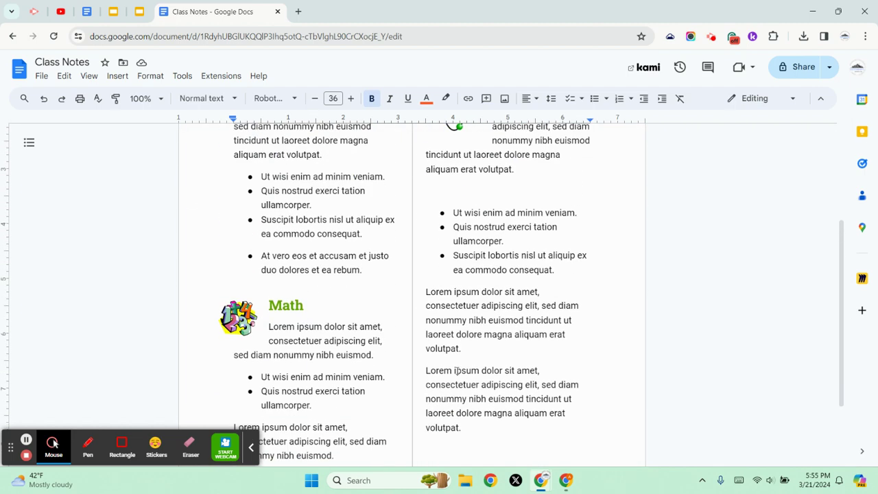
{"action": "scroll", "coordinate": [456, 367], "scroll_direction": "up", "scroll_amount": 2}
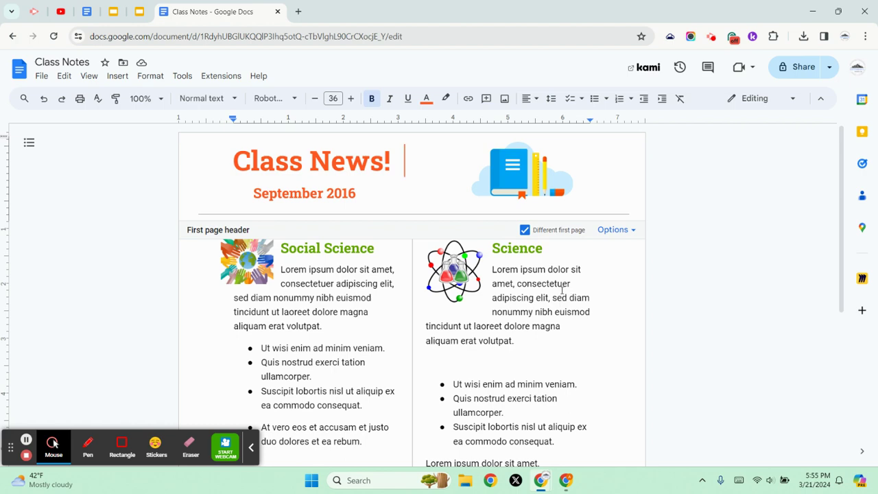
{"action": "scroll", "coordinate": [531, 301], "scroll_direction": "down", "scroll_amount": 3}
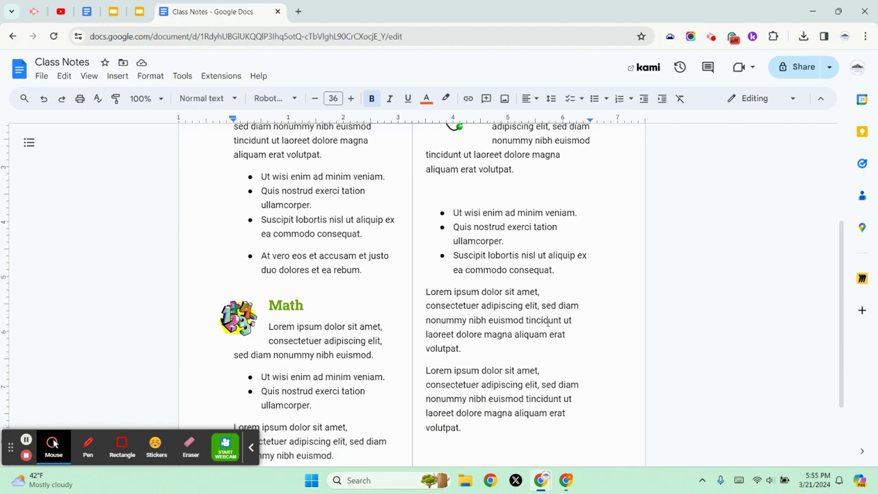
{"action": "scroll", "coordinate": [541, 321], "scroll_direction": "up", "scroll_amount": 3}
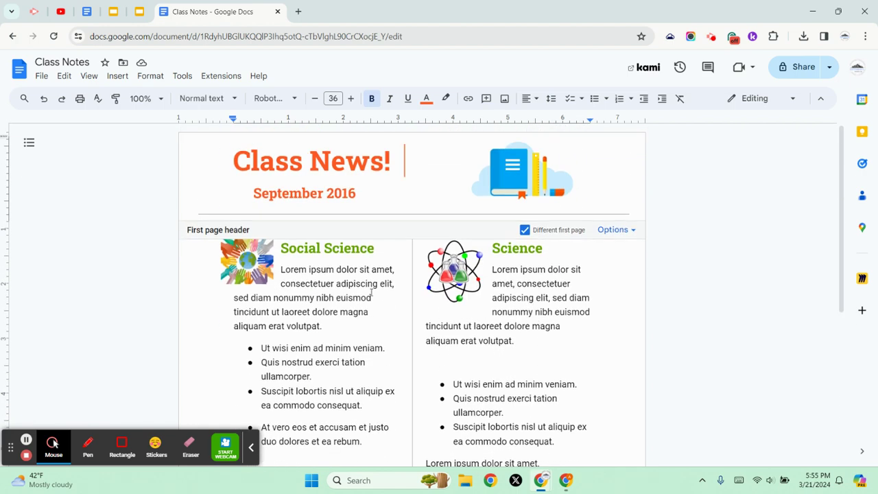
Step: Make the Class News! title Bowlby One SC, not bold, in a dark text colour
{"action": "triple_click", "coordinate": [319, 162]}
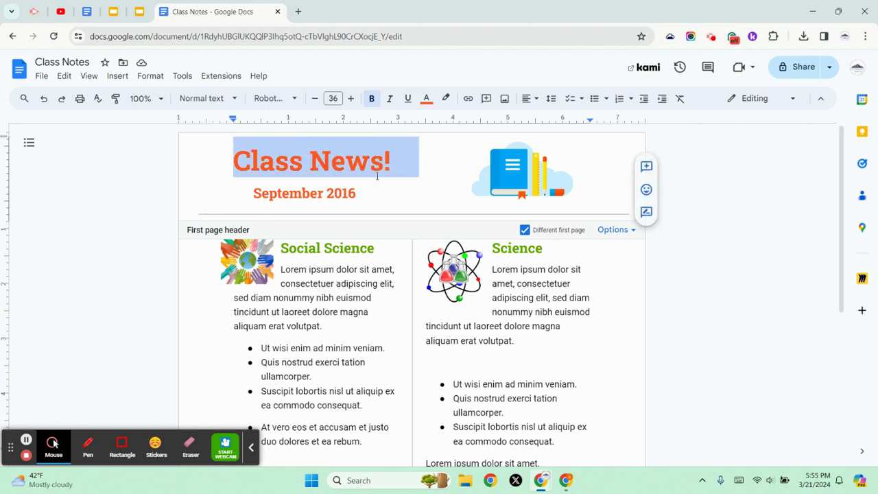
{"action": "left_click", "coordinate": [267, 98]}
{"action": "left_click", "coordinate": [291, 167]}
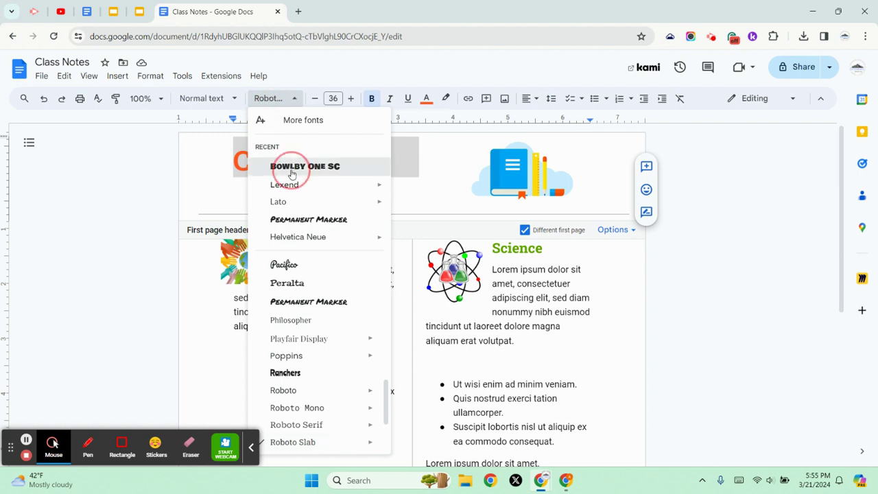
{"action": "left_click", "coordinate": [426, 98]}
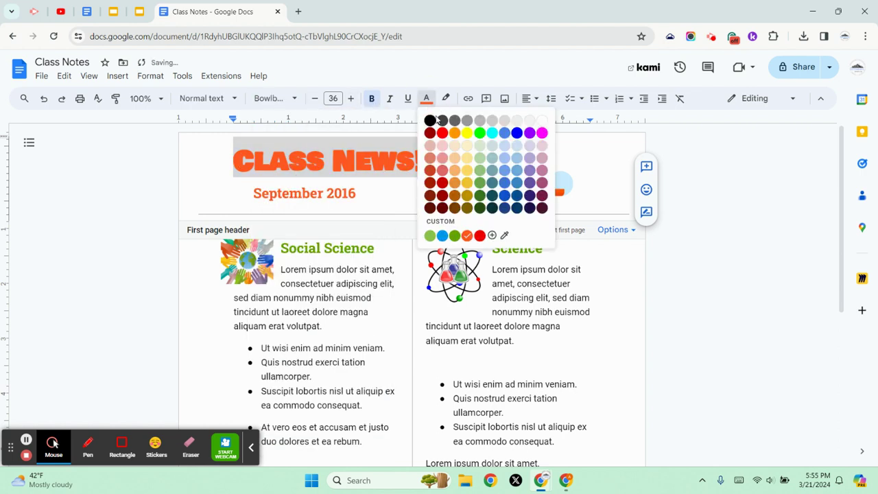
{"action": "left_click", "coordinate": [504, 134]}
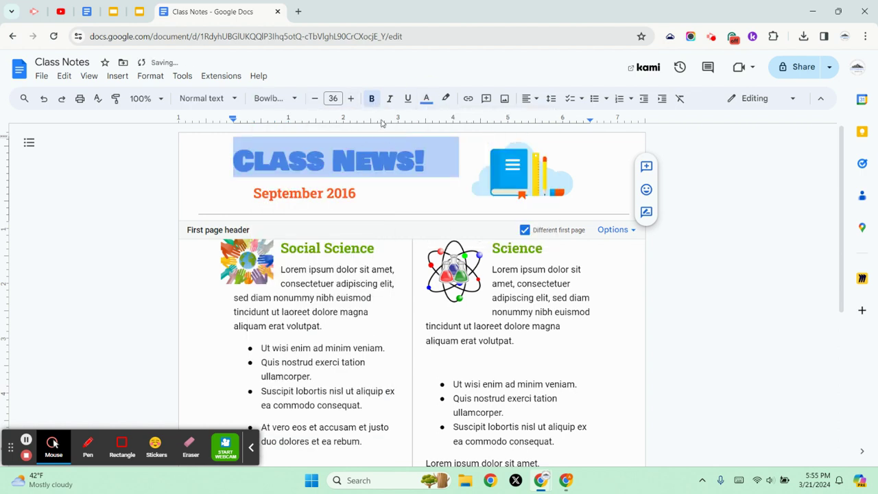
{"action": "left_click", "coordinate": [372, 98]}
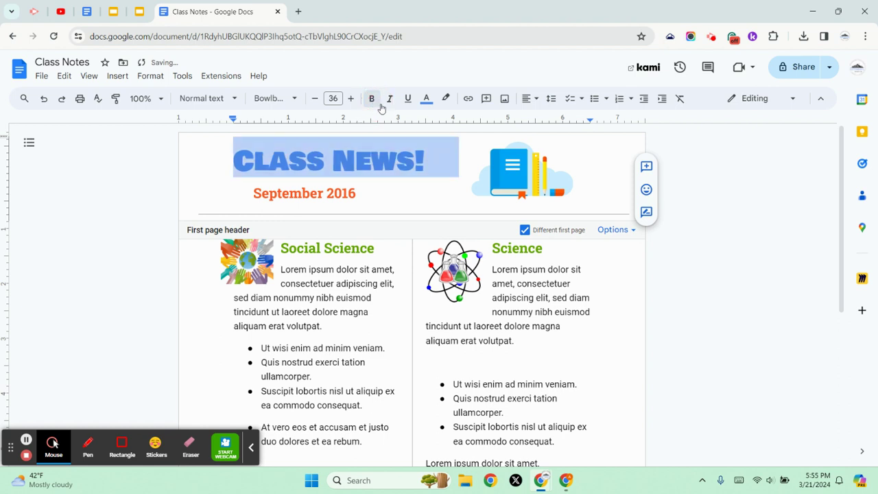
{"action": "left_click", "coordinate": [426, 99]}
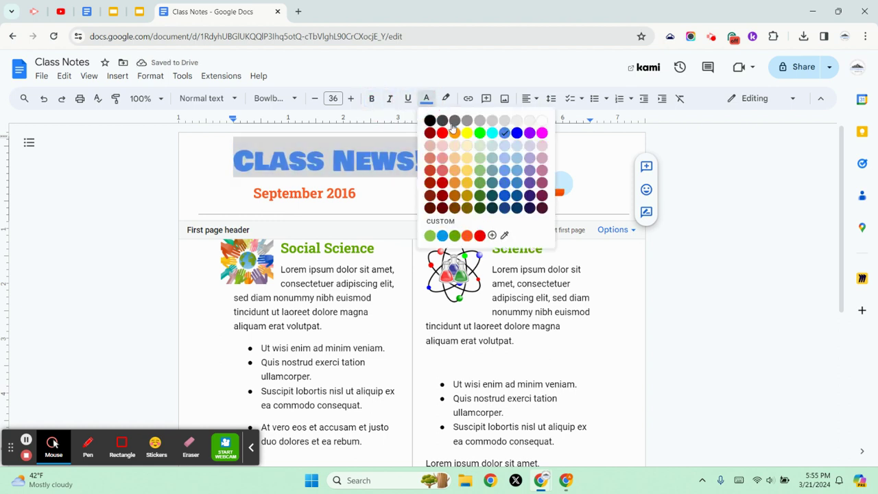
{"action": "left_click", "coordinate": [491, 208]}
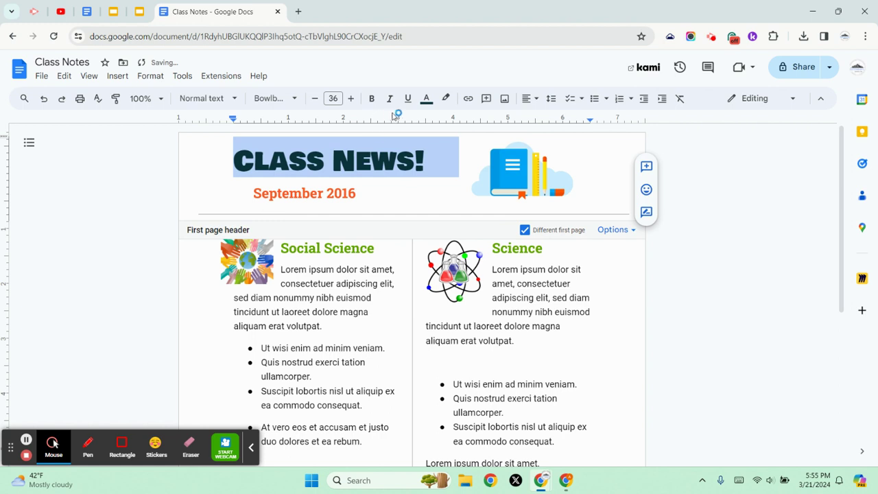
Step: Retitle the header 'Science Updates' and shrink it to size 31 to fit one line
{"action": "type", "text": "Sci"}
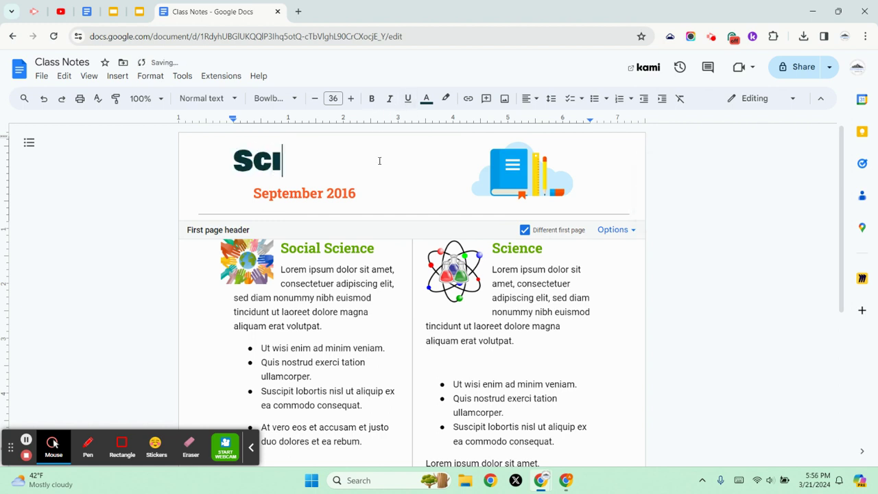
{"action": "type", "text": "ence Updates"}
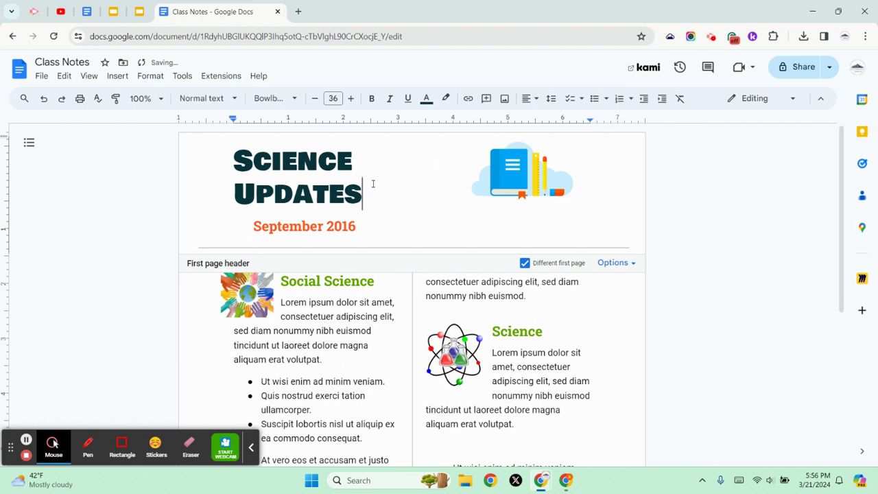
{"action": "left_click_drag", "start_coordinate": [369, 185], "coordinate": [236, 161]}
{"action": "left_click", "coordinate": [314, 98]}
{"action": "left_click", "coordinate": [315, 99]}
{"action": "left_click", "coordinate": [314, 98]}
{"action": "left_click", "coordinate": [314, 99]}
{"action": "left_click", "coordinate": [314, 98]}
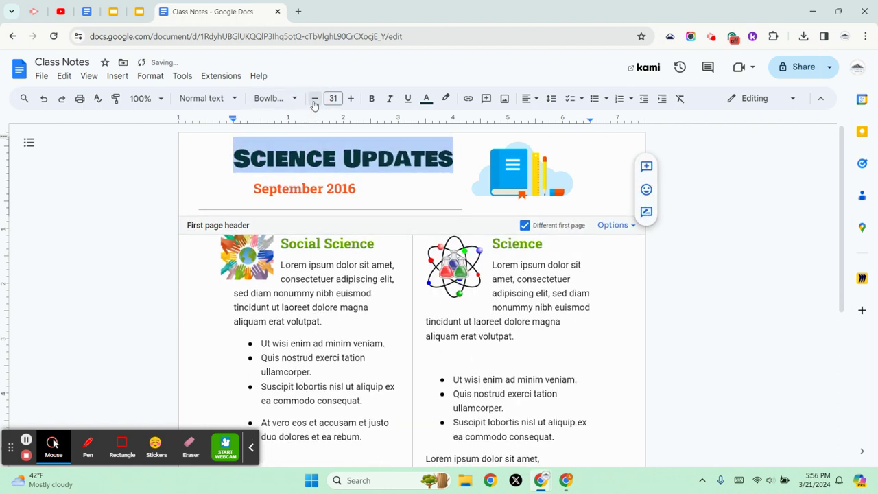
Step: Replace the September 2016 date line with 'Fall 2024'
{"action": "left_click", "coordinate": [326, 189]}
{"action": "triple_click", "coordinate": [326, 189]}
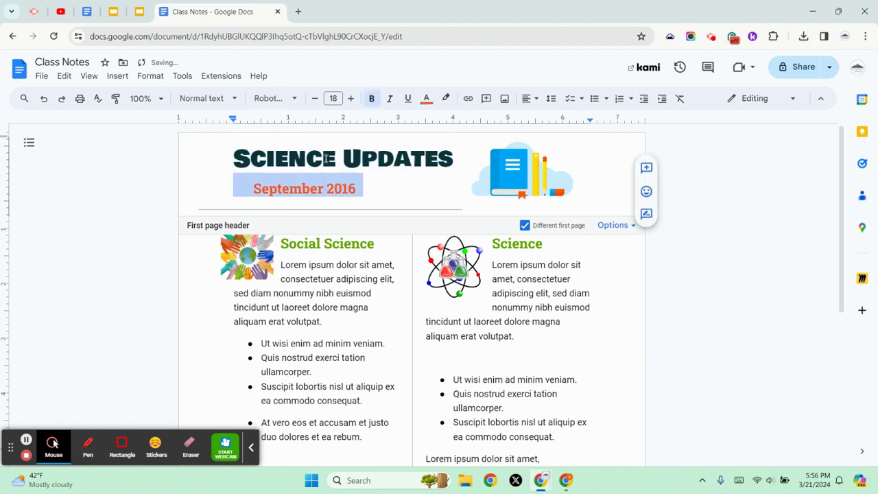
{"action": "type", "text": "Fall"}
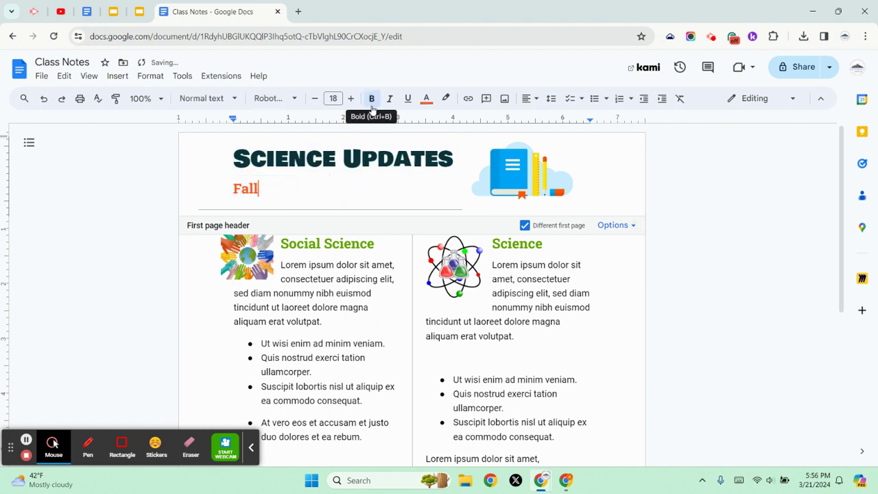
{"action": "type", "text": " 2024"}
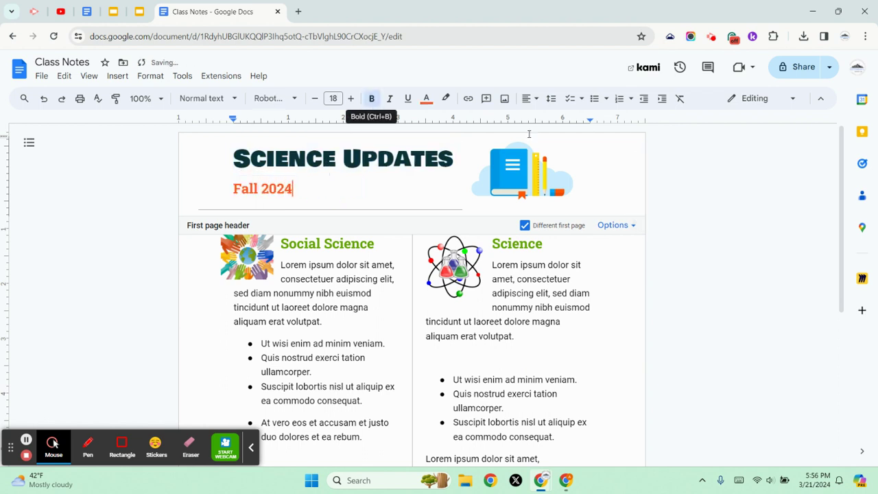
{"action": "left_click", "coordinate": [540, 168]}
{"action": "left_click", "coordinate": [672, 165]}
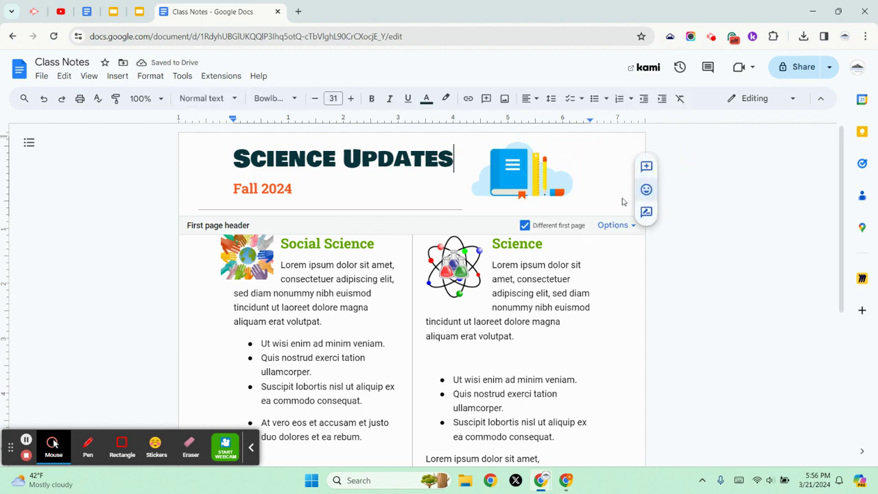
{"action": "scroll", "coordinate": [645, 171], "scroll_direction": "down", "scroll_amount": 1}
{"action": "scroll", "coordinate": [602, 322], "scroll_direction": "down", "scroll_amount": 3}
{"action": "scroll", "coordinate": [602, 322], "scroll_direction": "up", "scroll_amount": 3}
Step: Set the book clip art's margin to 0" and cut it out of the Science column
{"action": "left_click", "coordinate": [602, 322]}
{"action": "left_click", "coordinate": [440, 213]}
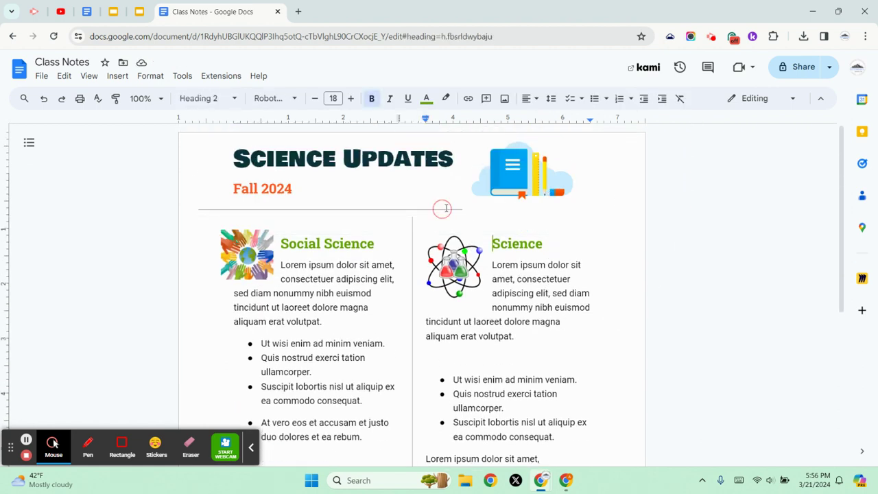
{"action": "left_click", "coordinate": [515, 191]}
{"action": "left_click", "coordinate": [505, 217]}
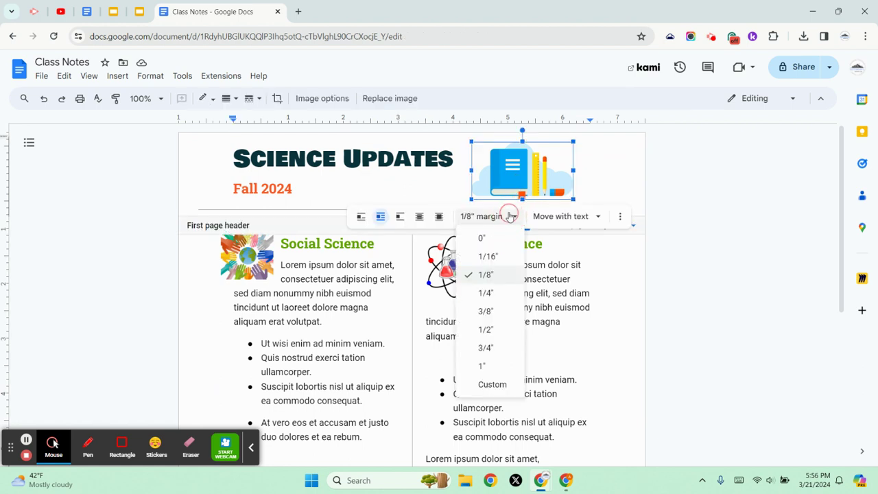
{"action": "left_click", "coordinate": [494, 235]}
{"action": "left_click_drag", "start_coordinate": [549, 244], "coordinate": [552, 165]}
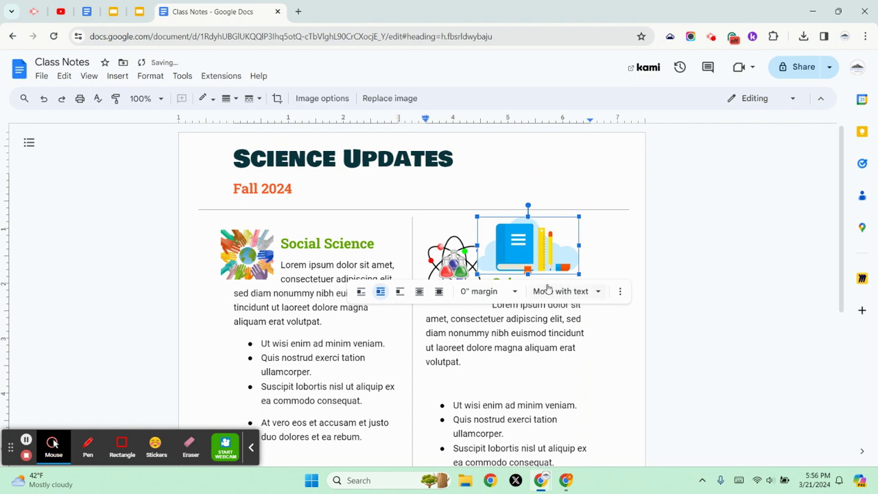
{"action": "left_click_drag", "start_coordinate": [518, 261], "coordinate": [541, 177]}
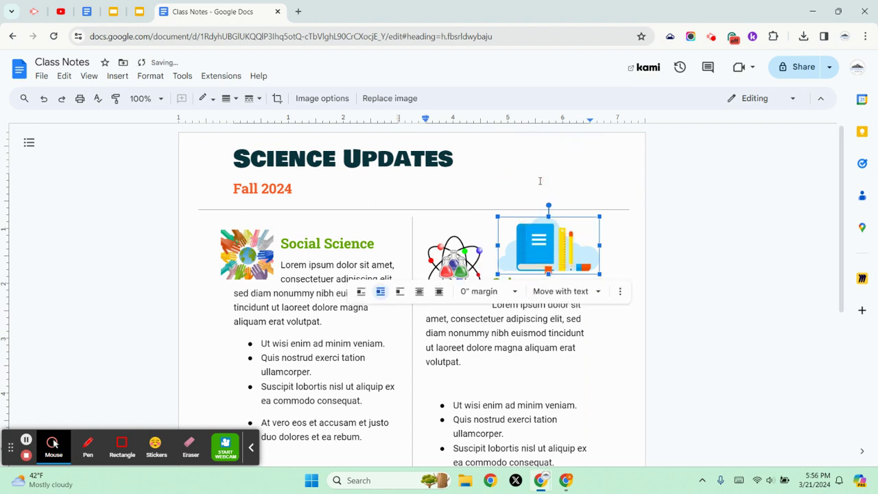
{"action": "key", "text": "Delete"}
Step: Paste the book image into the header after the title and drag it right
{"action": "left_click", "coordinate": [568, 177]}
{"action": "left_click", "coordinate": [550, 164]}
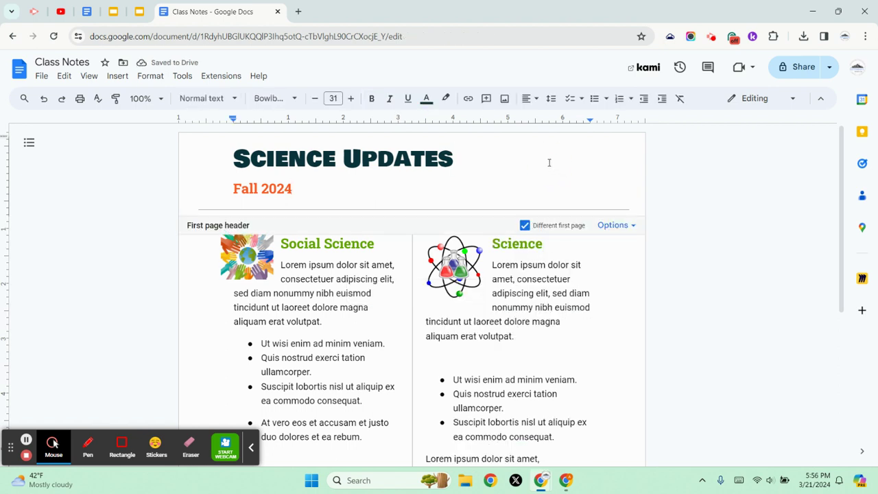
{"action": "key", "text": "ctrl+v"}
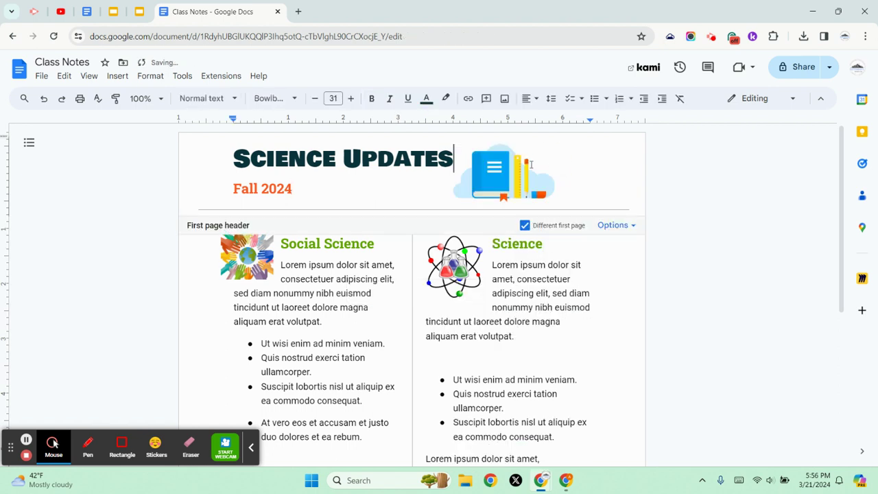
{"action": "left_click", "coordinate": [486, 167]}
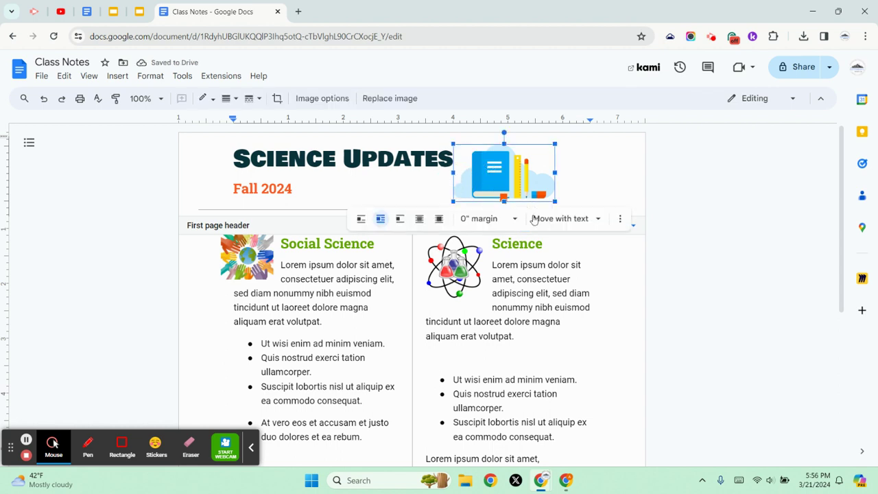
{"action": "left_click", "coordinate": [487, 218]}
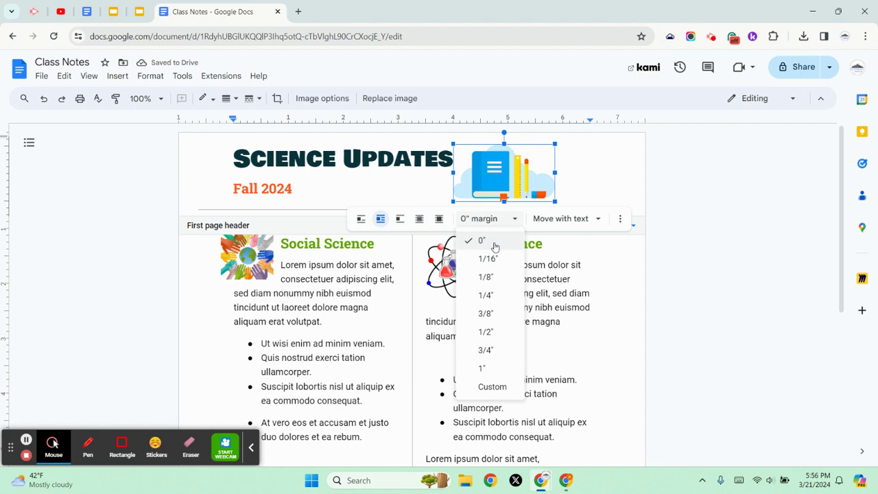
{"action": "left_click_drag", "start_coordinate": [497, 175], "coordinate": [542, 171]}
{"action": "left_click", "coordinate": [707, 209]}
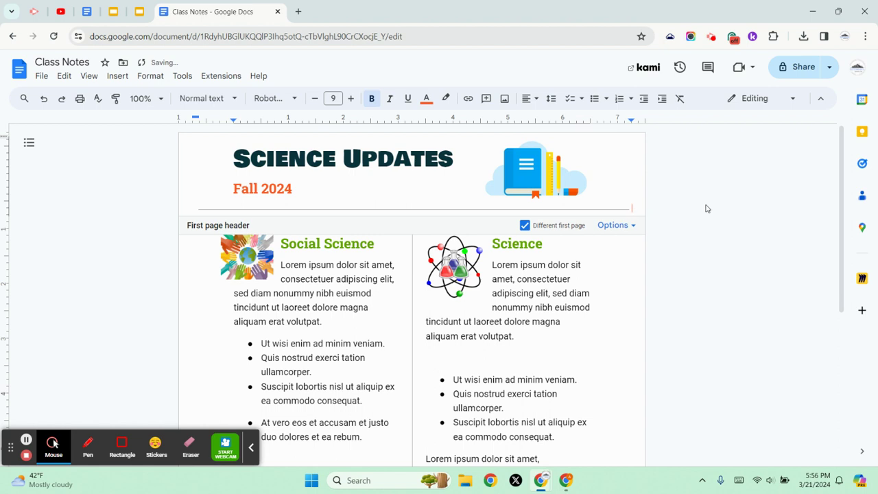
{"action": "left_click", "coordinate": [414, 287]}
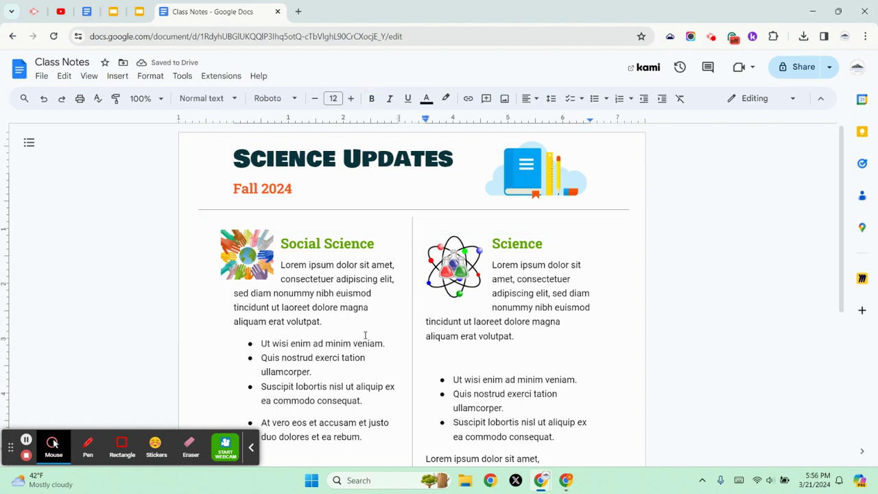
Step: Place the caret in the Social Science heading and bring up the Insert menu
{"action": "left_click", "coordinate": [265, 244]}
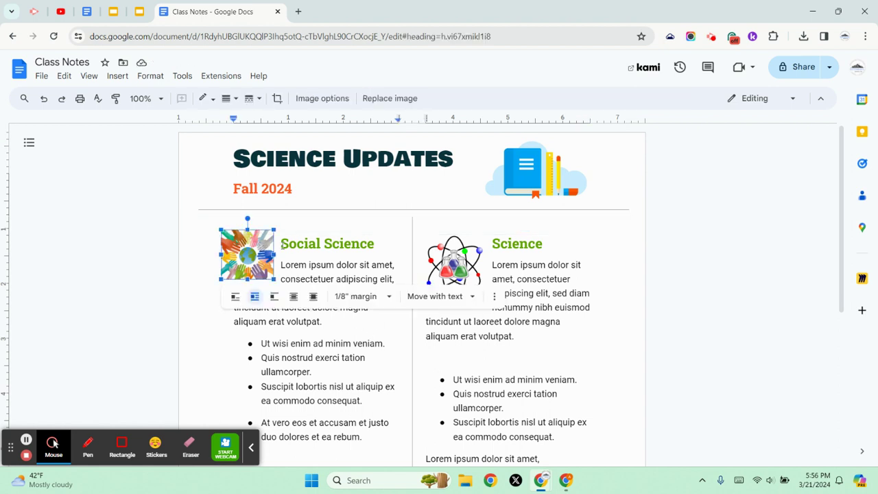
{"action": "left_click", "coordinate": [292, 246]}
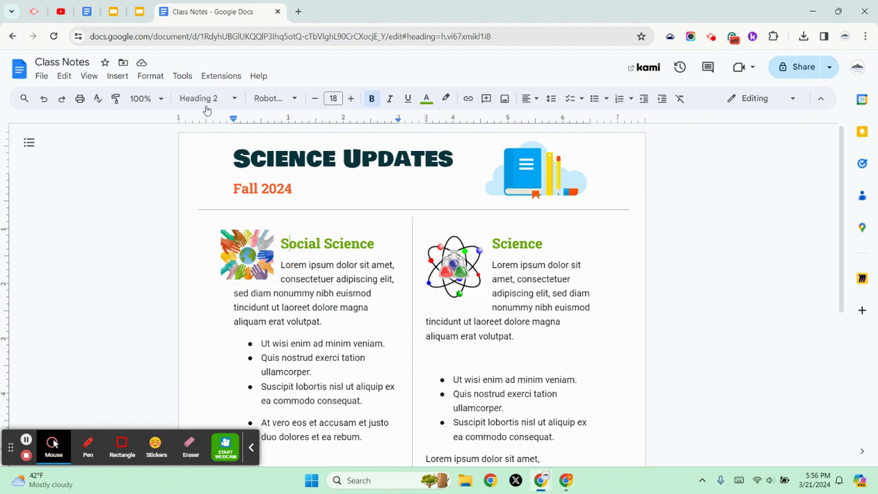
{"action": "left_click_drag", "start_coordinate": [382, 243], "coordinate": [281, 237]}
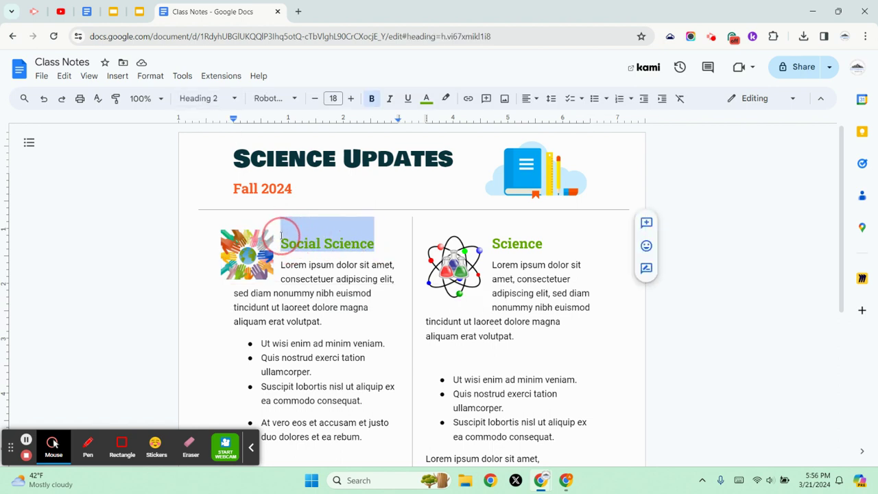
{"action": "left_click", "coordinate": [317, 308]}
{"action": "scroll", "coordinate": [317, 308], "scroll_direction": "down", "scroll_amount": 3}
{"action": "scroll", "coordinate": [298, 254], "scroll_direction": "up", "scroll_amount": 3}
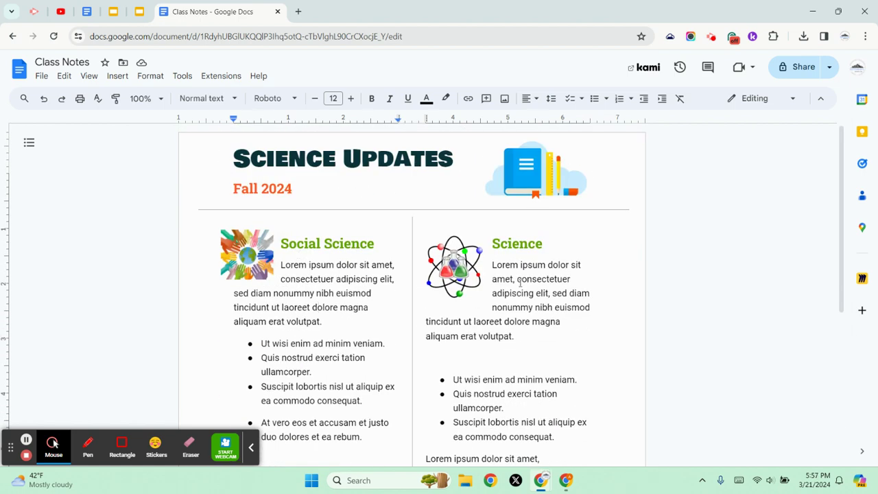
{"action": "left_click", "coordinate": [354, 231]}
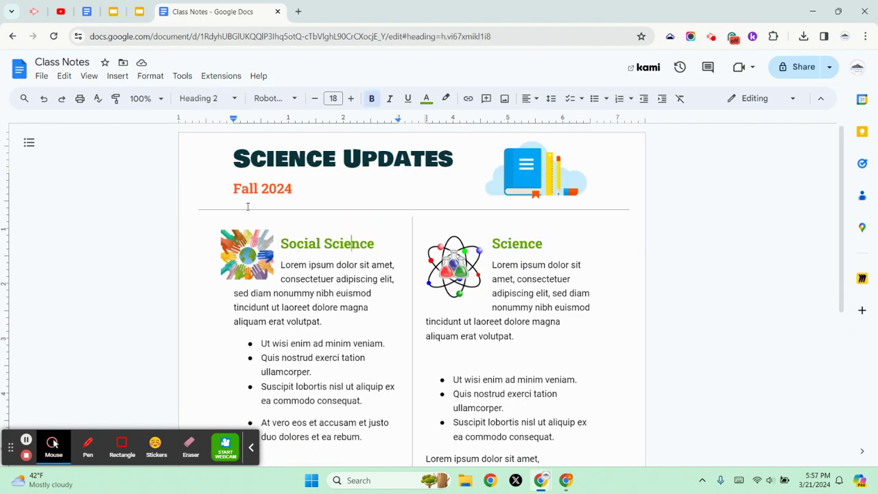
{"action": "left_click", "coordinate": [128, 79]}
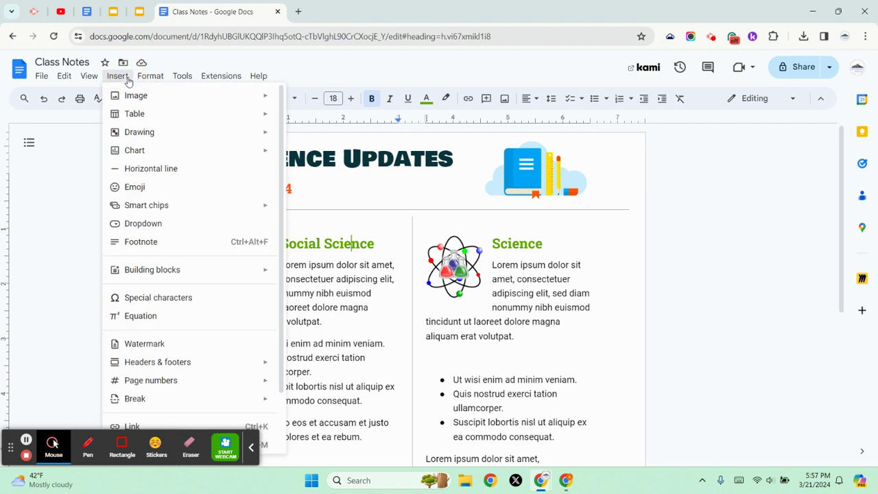
{"action": "scroll", "coordinate": [157, 257], "scroll_direction": "down", "scroll_amount": 1}
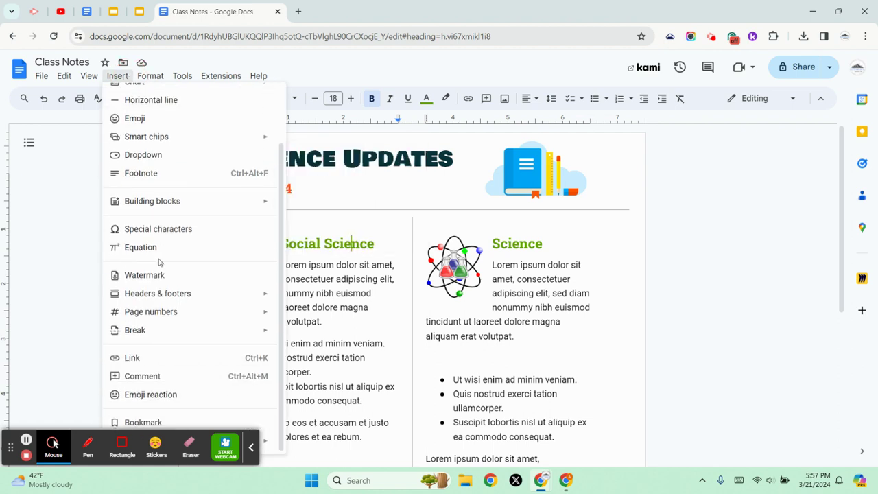
Step: Try a three-column layout under Format > Columns, then revert the body to two columns
{"action": "mouse_move", "coordinate": [150, 78]}
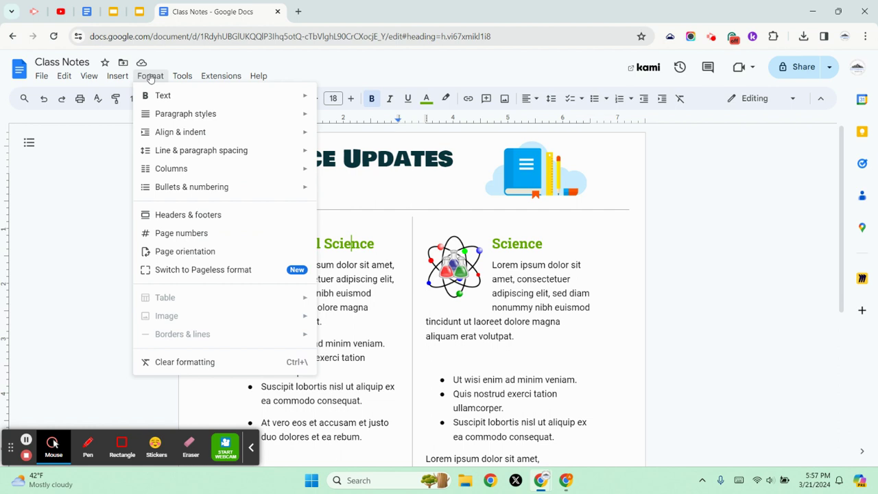
{"action": "mouse_move", "coordinate": [171, 169]}
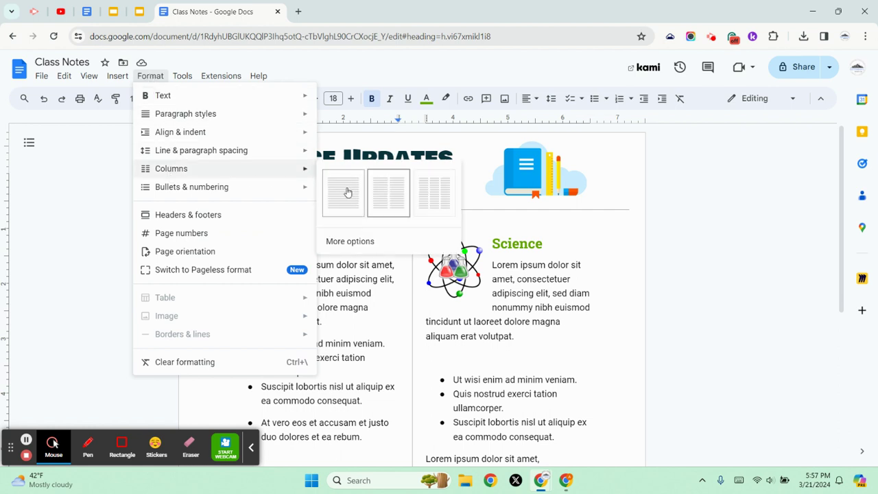
{"action": "left_click", "coordinate": [435, 192]}
{"action": "scroll", "coordinate": [439, 286], "scroll_direction": "down", "scroll_amount": 2}
{"action": "scroll", "coordinate": [439, 286], "scroll_direction": "up", "scroll_amount": 2}
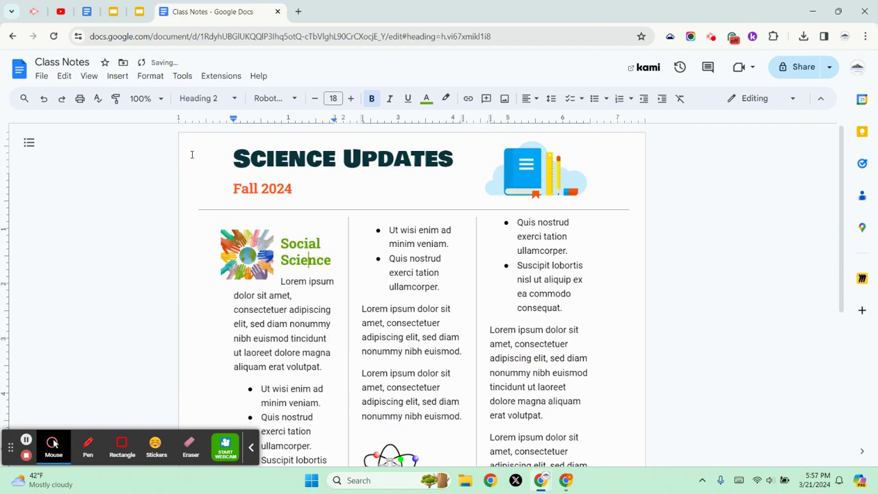
{"action": "left_click", "coordinate": [146, 76]}
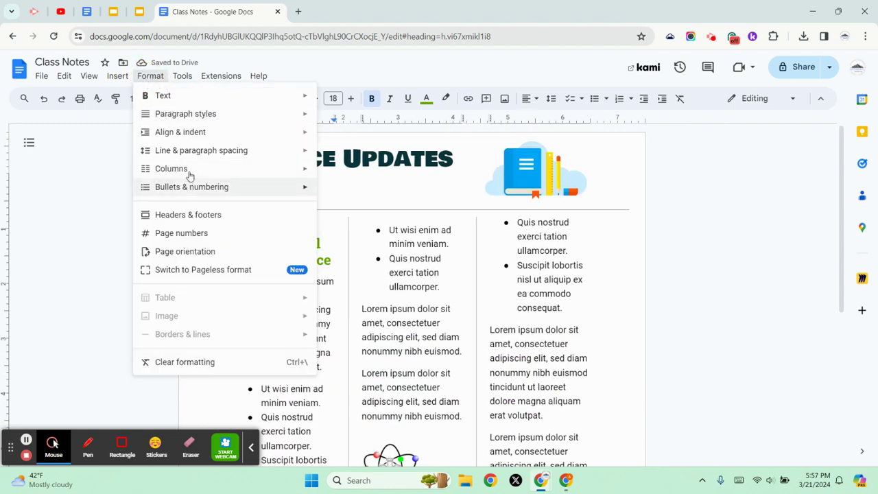
{"action": "mouse_move", "coordinate": [190, 170]}
{"action": "left_click", "coordinate": [393, 206]}
{"action": "scroll", "coordinate": [556, 254], "scroll_direction": "down", "scroll_amount": 5}
{"action": "scroll", "coordinate": [553, 255], "scroll_direction": "up", "scroll_amount": 5}
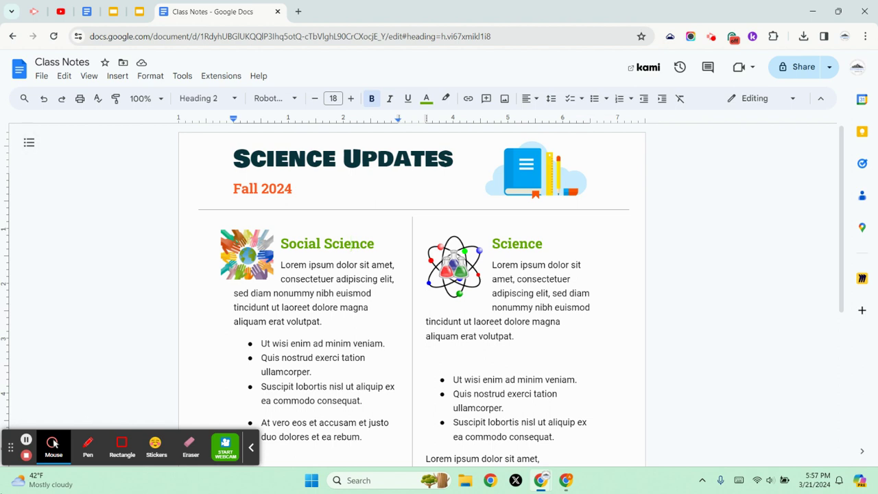
{"action": "left_click", "coordinate": [249, 449]}
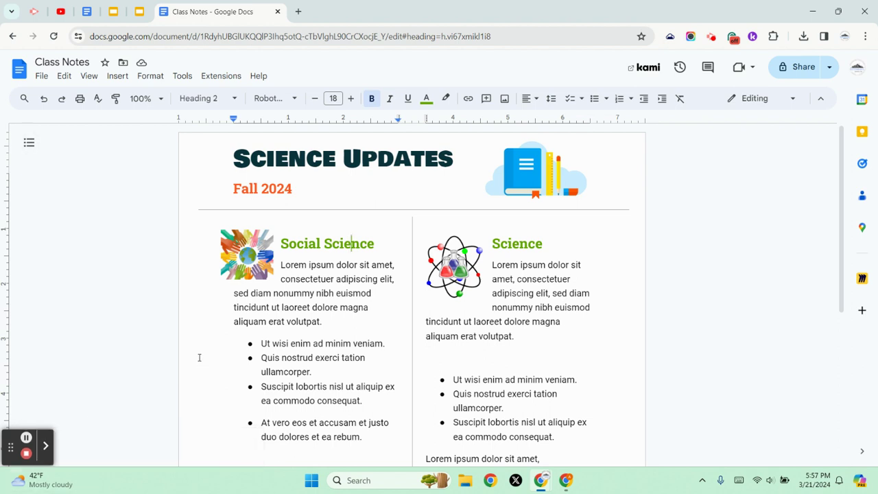
Step: Switch to the published Format Newsletters presentation tab in Google Slides
{"action": "left_click", "coordinate": [139, 12]}
{"action": "left_click", "coordinate": [123, 12]}
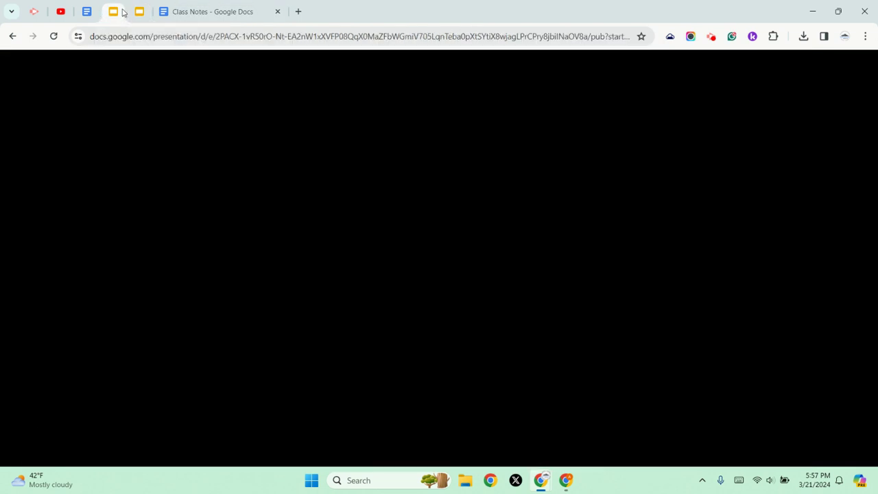